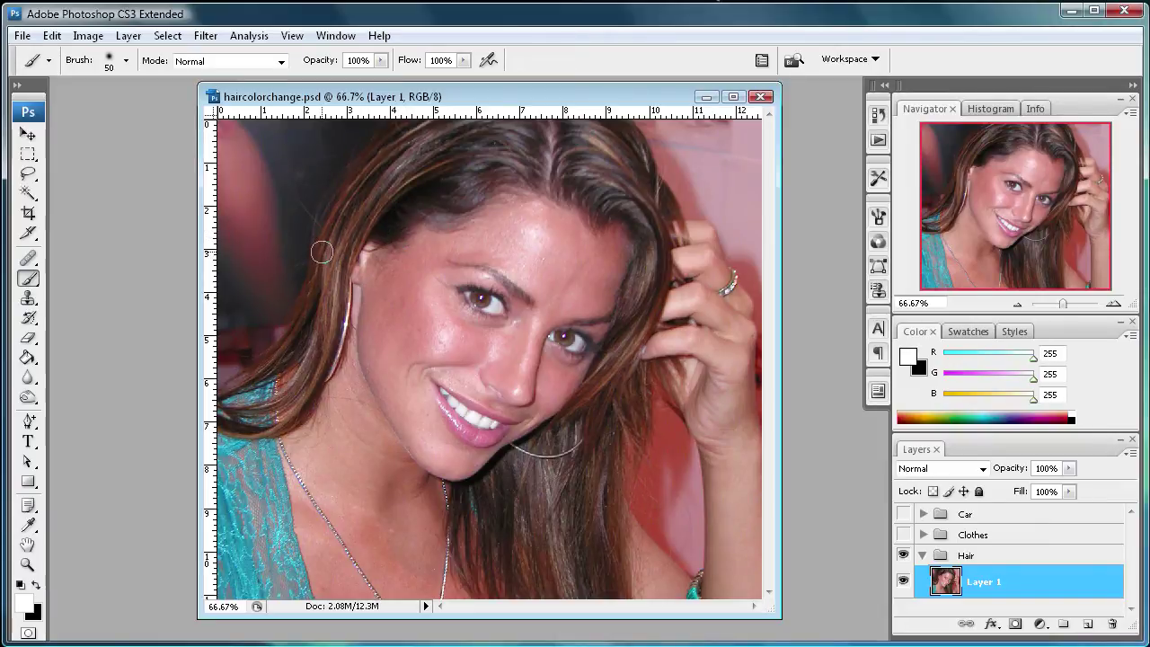
Add a new empty Layer 7 above Layer 1 in the Hair group.
left_click_drag(270, 99, 272, 101)
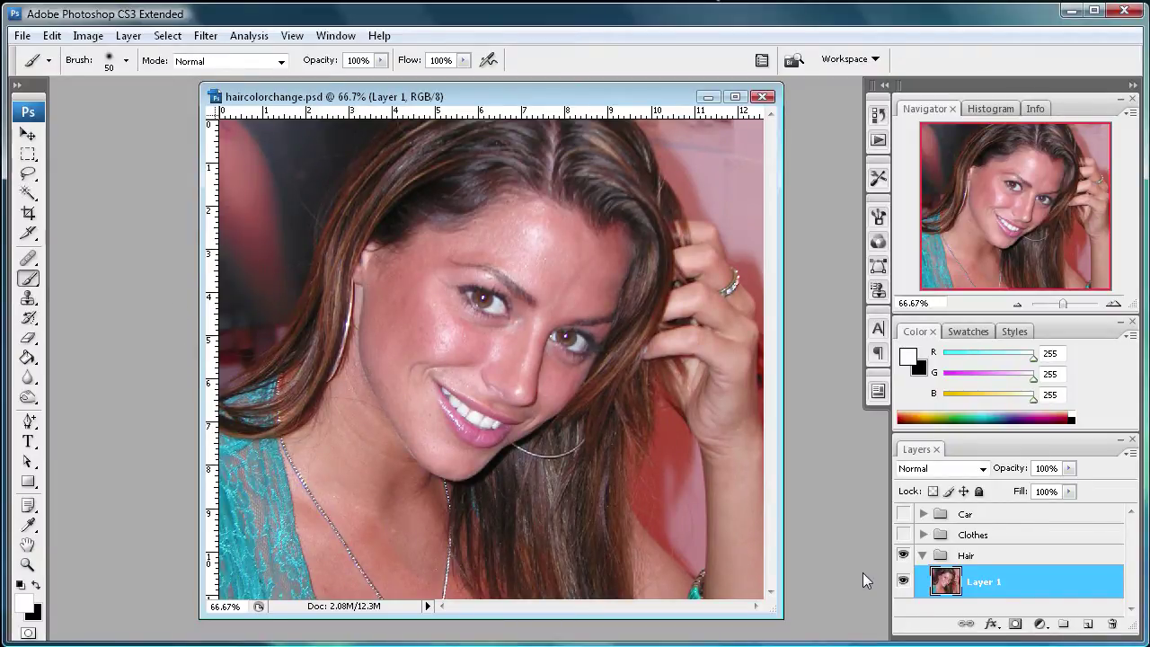
left_click_drag(546, 102, 551, 110)
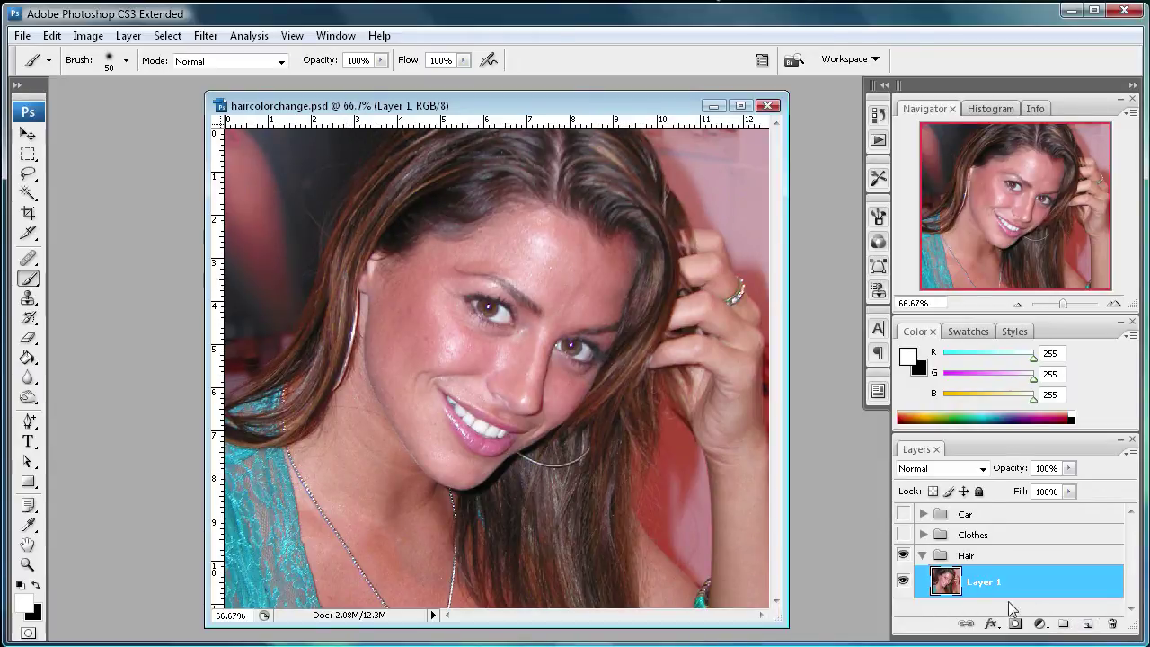
left_click(1087, 622)
Choose a soft 65 px brush from the Brush preset picker.
scroll(997, 527, "down", 1)
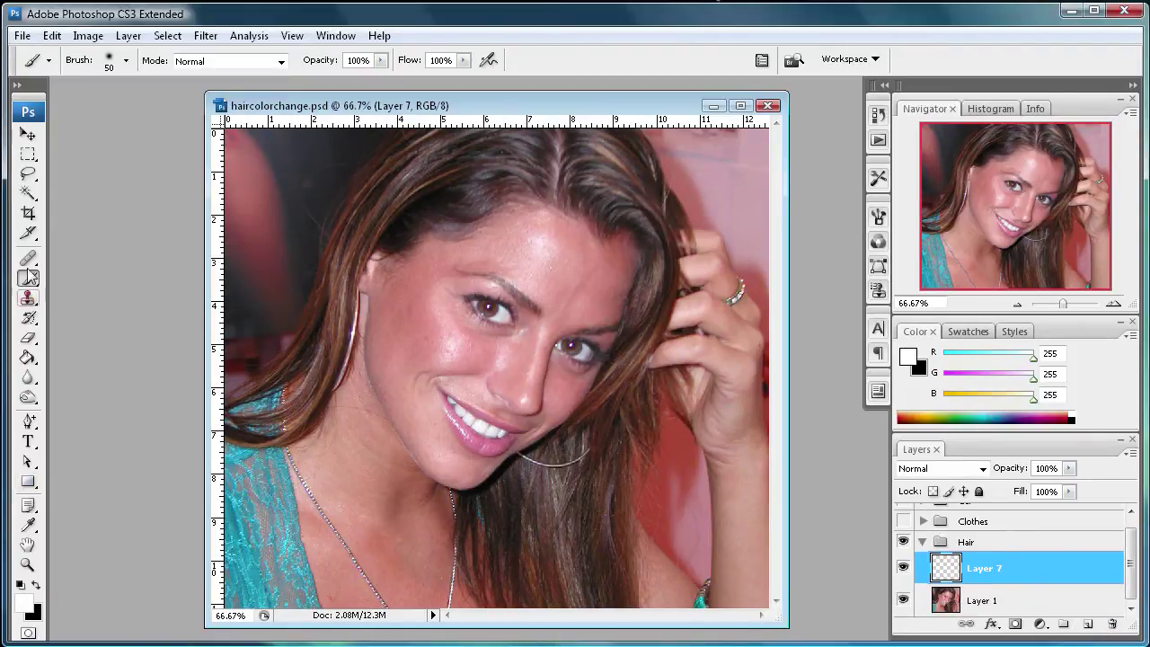
left_click(125, 61)
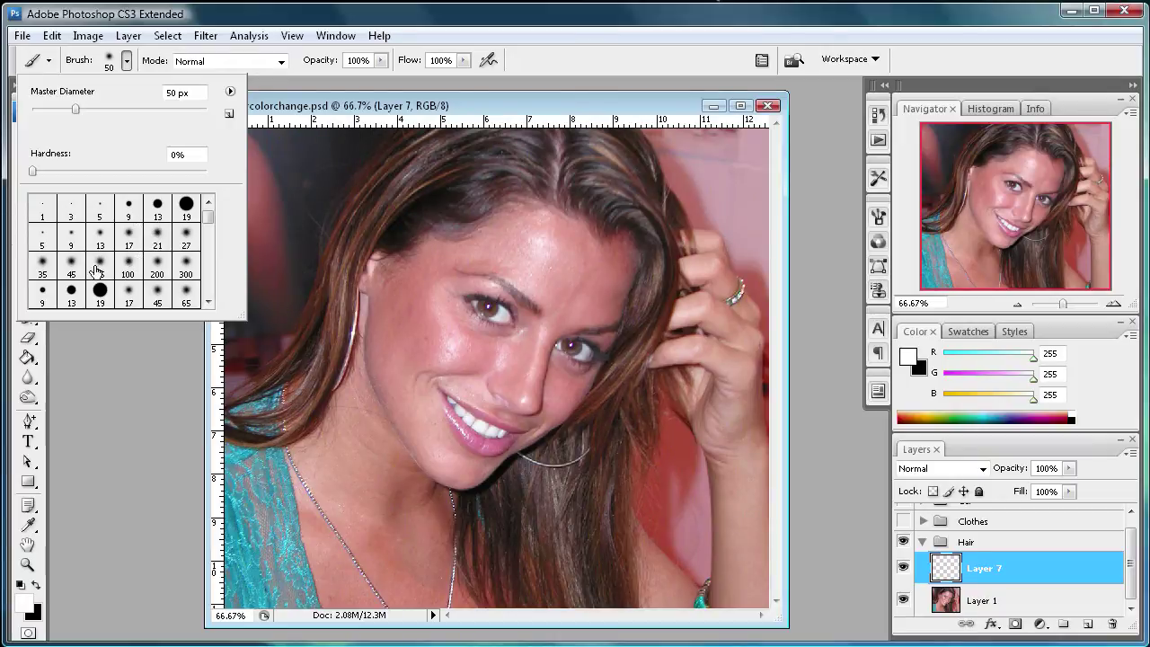
left_click(306, 126)
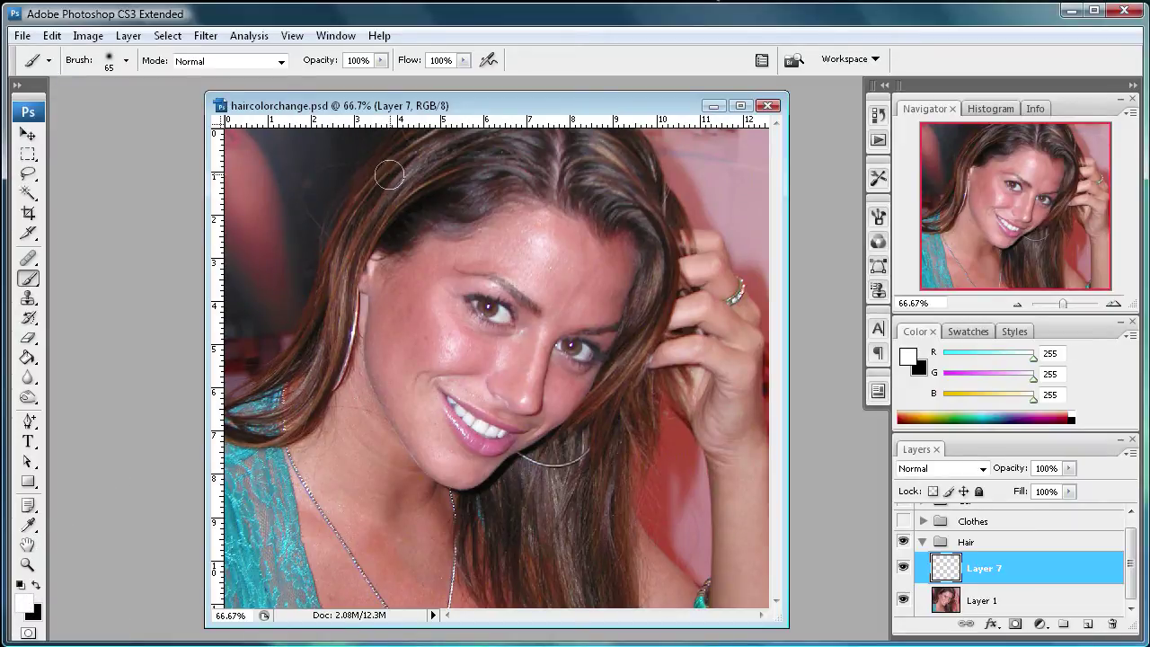
Paint white over all the hair on Layer 7, from the crown to past the shoulders.
mouse_move(391, 156)
left_mouse_down()
mouse_move(343, 219)
mouse_move(296, 347)
mouse_move(235, 394)
mouse_move(243, 421)
mouse_move(318, 381)
mouse_move(341, 227)
mouse_move(364, 181)
mouse_move(450, 143)
mouse_move(417, 144)
mouse_move(369, 212)
mouse_move(318, 321)
mouse_move(305, 416)
mouse_move(275, 432)
mouse_move(237, 431)
mouse_move(287, 359)
mouse_move(308, 359)
mouse_move(334, 327)
mouse_move(349, 254)
mouse_move(401, 177)
mouse_move(543, 128)
mouse_move(589, 130)
mouse_move(479, 131)
mouse_move(388, 152)
mouse_move(387, 238)
mouse_move(478, 194)
mouse_move(593, 195)
mouse_move(539, 182)
mouse_move(450, 183)
mouse_move(407, 211)
mouse_move(490, 165)
mouse_move(616, 161)
mouse_move(510, 147)
mouse_move(421, 171)
mouse_move(382, 222)
mouse_move(629, 196)
mouse_move(659, 225)
mouse_move(606, 205)
mouse_move(603, 221)
mouse_move(529, 192)
mouse_move(390, 239)
mouse_move(482, 236)
left_mouse_up()
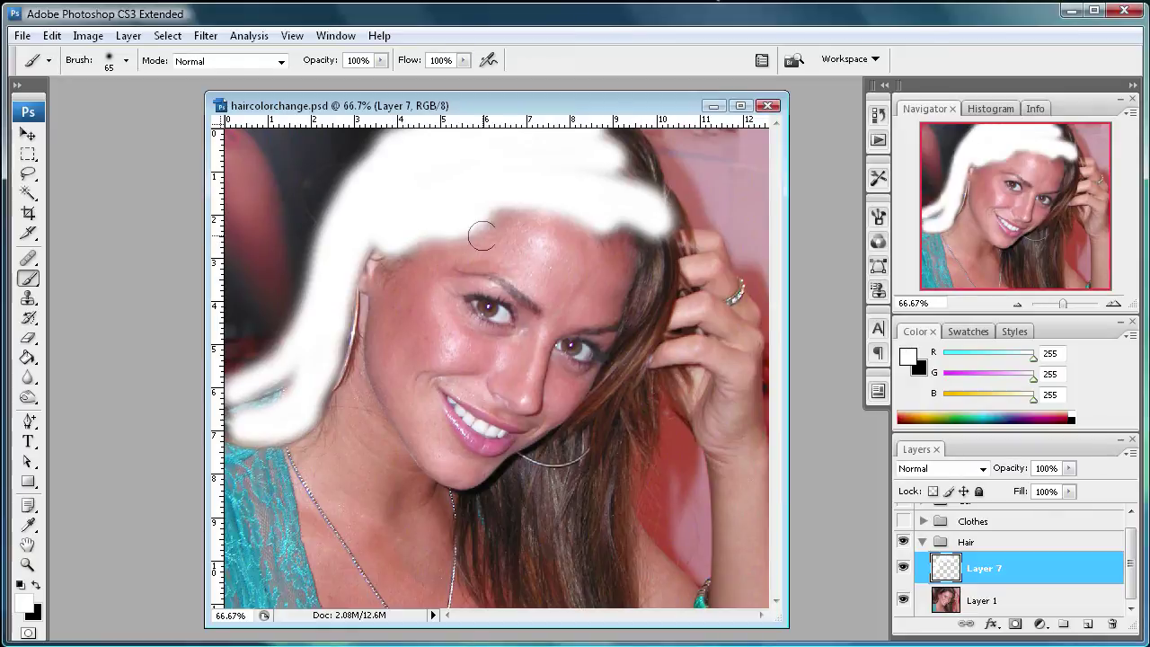
mouse_move(546, 165)
left_mouse_down()
mouse_move(605, 174)
mouse_move(653, 231)
mouse_move(641, 231)
mouse_move(653, 288)
mouse_move(592, 418)
mouse_move(476, 509)
mouse_move(473, 553)
mouse_move(496, 604)
left_mouse_up()
mouse_move(500, 537)
left_mouse_down()
mouse_move(496, 581)
mouse_move(515, 608)
mouse_move(522, 494)
mouse_move(516, 555)
mouse_move(535, 602)
mouse_move(543, 481)
mouse_move(502, 516)
mouse_move(530, 474)
mouse_move(557, 461)
mouse_move(556, 598)
mouse_move(554, 557)
mouse_move(553, 569)
mouse_move(599, 525)
mouse_move(614, 602)
mouse_move(621, 430)
mouse_move(588, 530)
mouse_move(593, 442)
mouse_move(557, 509)
mouse_move(612, 439)
mouse_move(614, 466)
mouse_move(637, 411)
mouse_move(625, 469)
mouse_move(643, 383)
mouse_move(619, 410)
mouse_move(603, 520)
left_mouse_up()
mouse_move(685, 202)
left_mouse_down()
mouse_move(615, 139)
mouse_move(636, 170)
mouse_move(633, 151)
mouse_move(593, 123)
mouse_move(634, 175)
mouse_move(593, 163)
left_mouse_up()
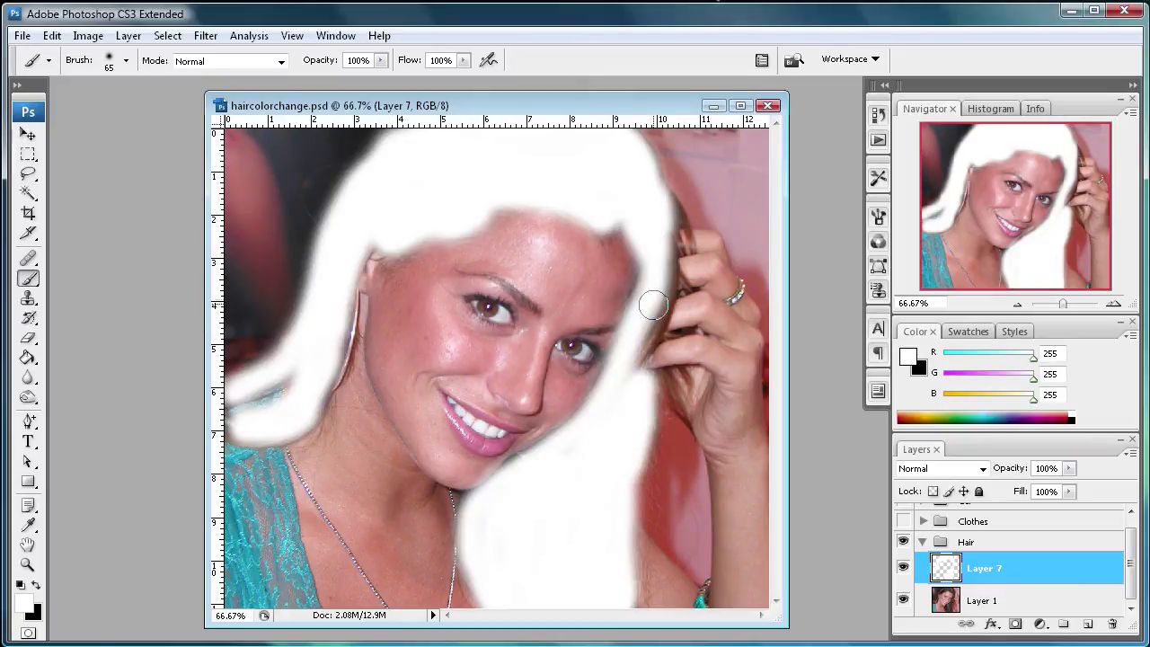
mouse_move(660, 269)
left_mouse_down()
mouse_move(623, 381)
mouse_move(667, 366)
left_mouse_up()
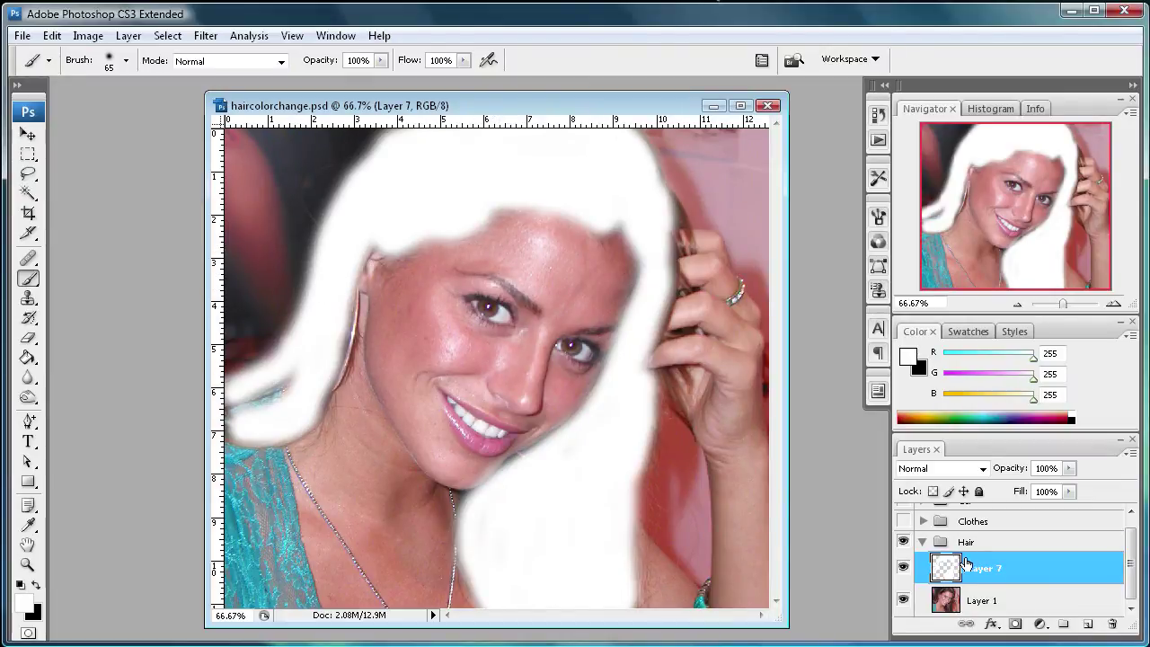
Try Hue/Saturation on the white paint, cancel it, and float the Layers panel over the photo.
left_click(88, 36)
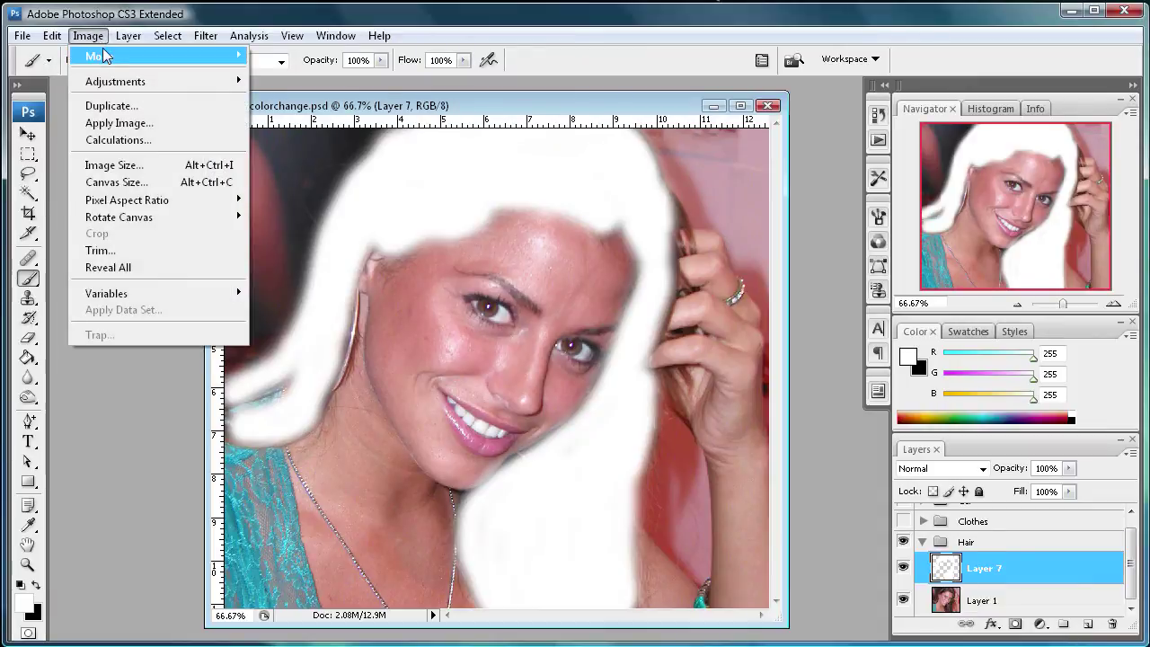
mouse_move(108, 81)
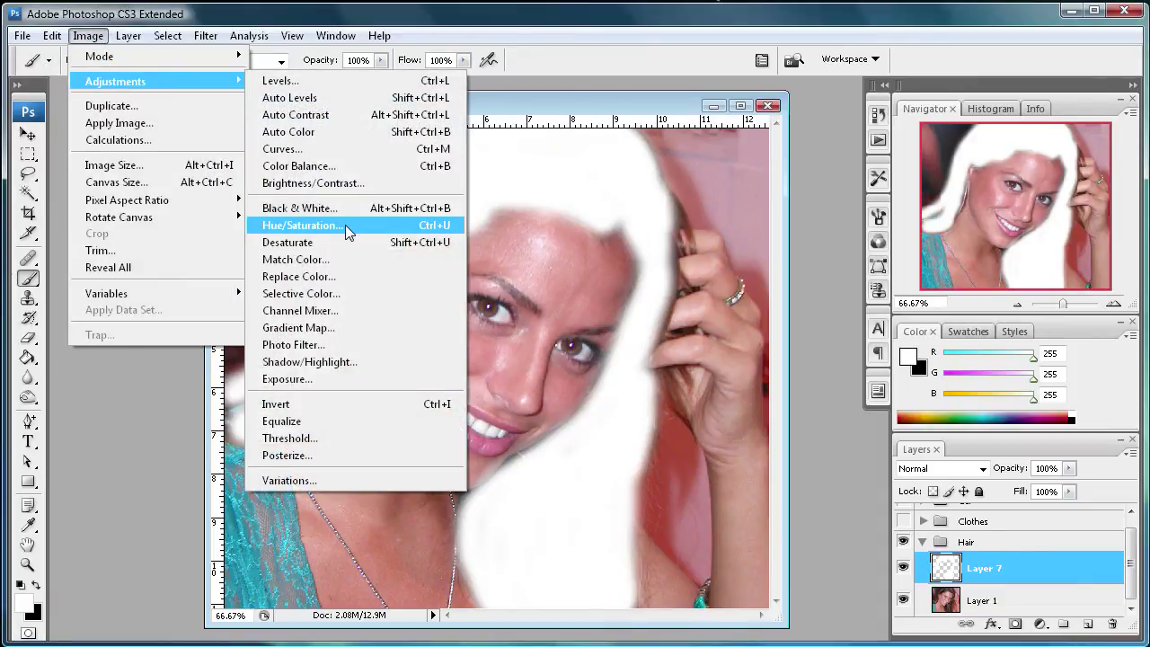
left_click(372, 226)
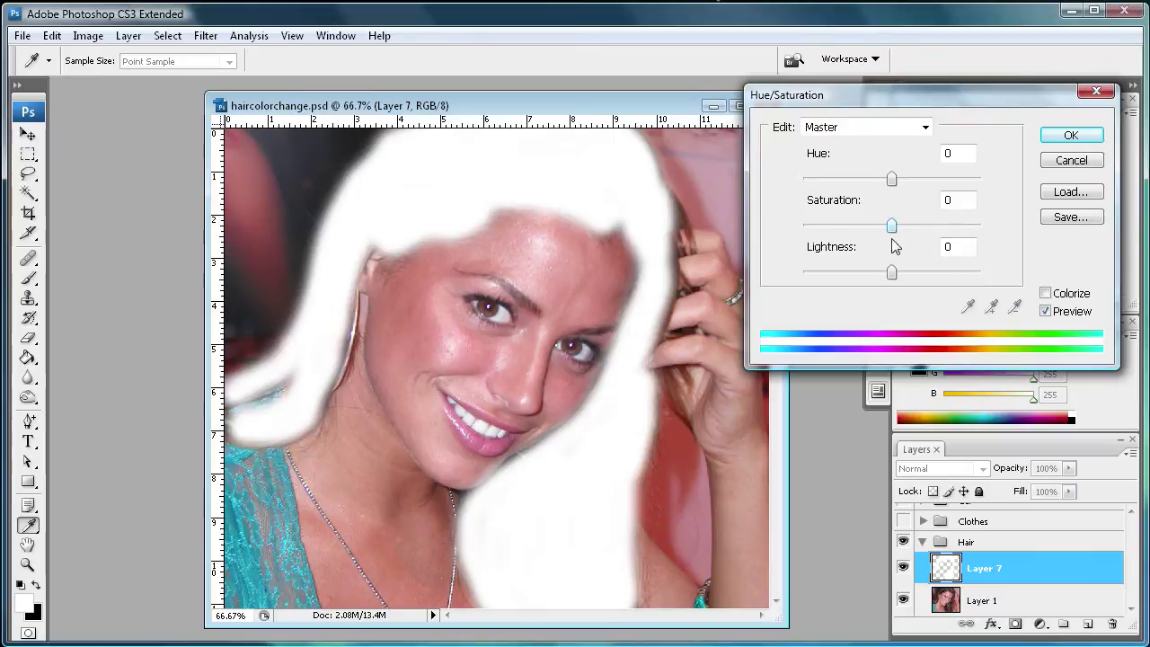
mouse_move(891, 273)
left_mouse_down()
mouse_move(855, 272)
mouse_move(879, 272)
left_mouse_up()
left_click(1066, 162)
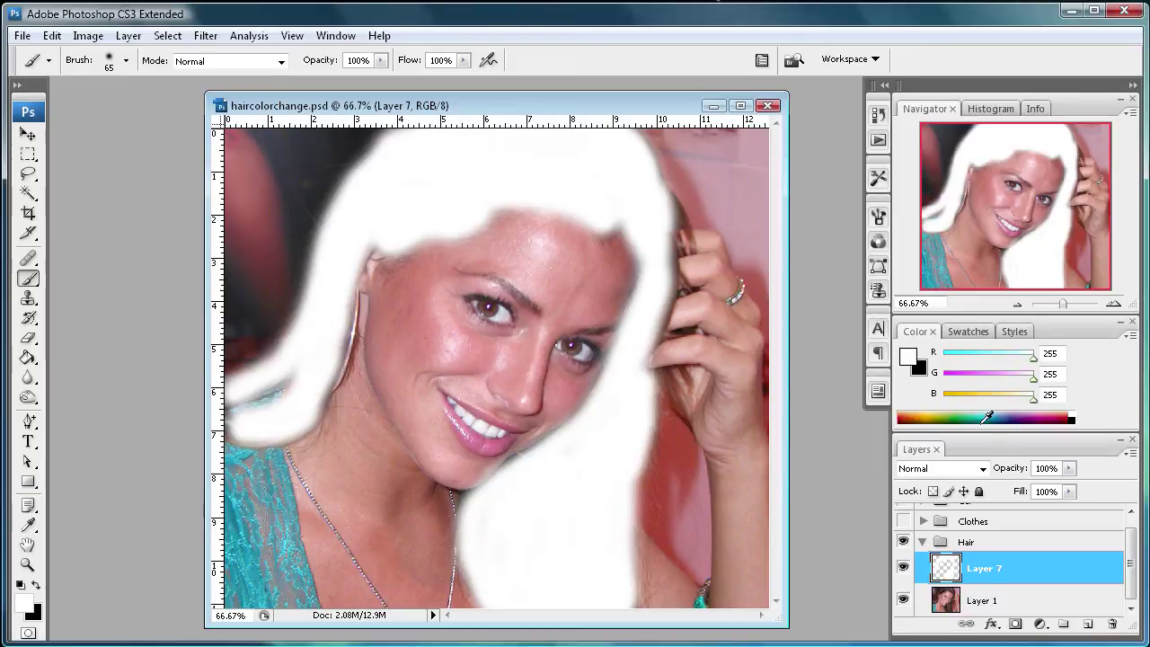
left_click_drag(984, 442, 520, 228)
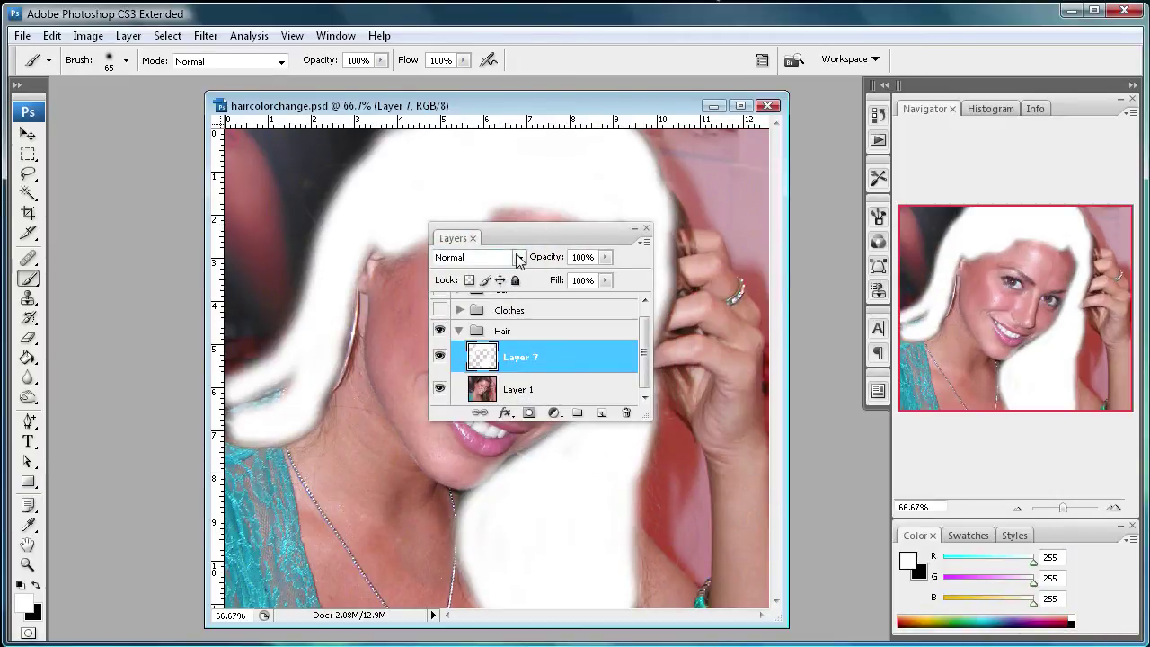
Set Layer 7's blend mode to Soft Light and dock the Layers panel back on the right.
left_click(519, 257)
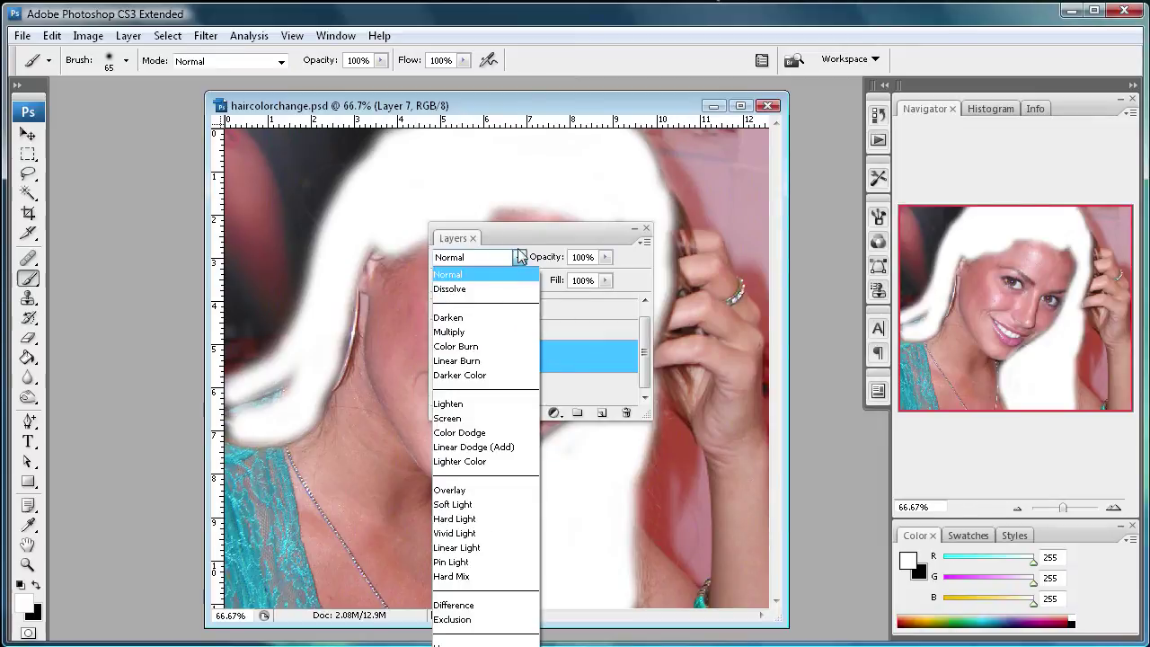
left_click(518, 258)
left_click_drag(525, 231, 532, 142)
left_click(524, 169)
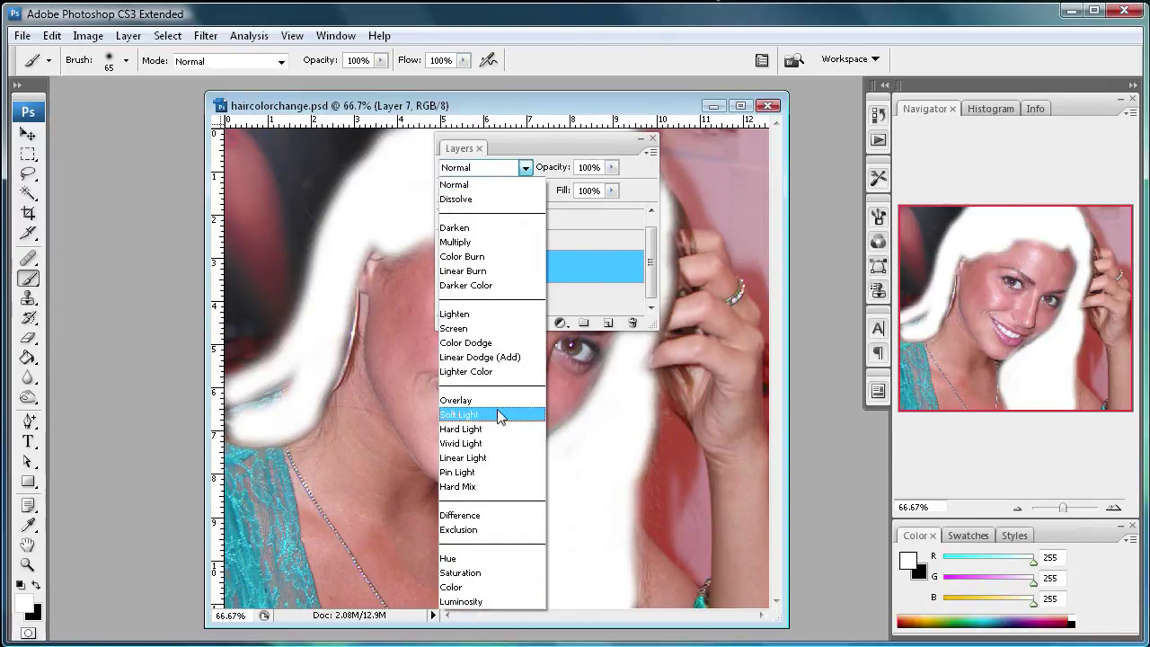
left_click(500, 416)
left_click_drag(543, 140, 739, 153)
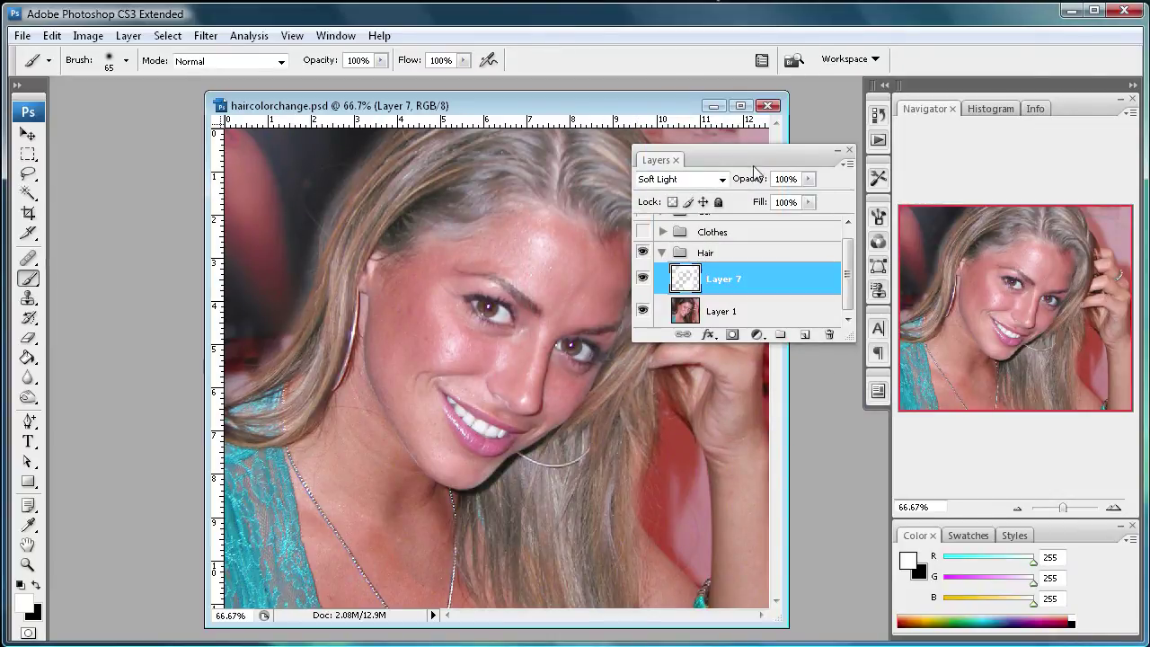
left_click_drag(729, 159, 1015, 609)
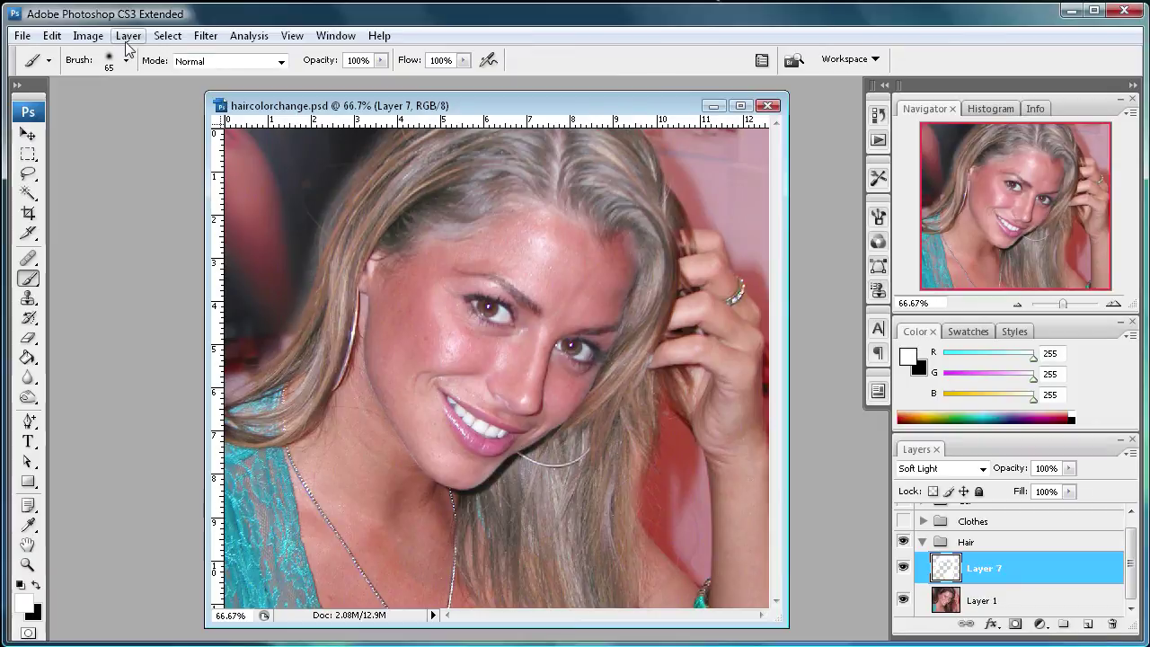
Apply Hue/Saturation to Layer 7 with Hue -76 and Lightness -68.
left_click(88, 36)
mouse_move(190, 89)
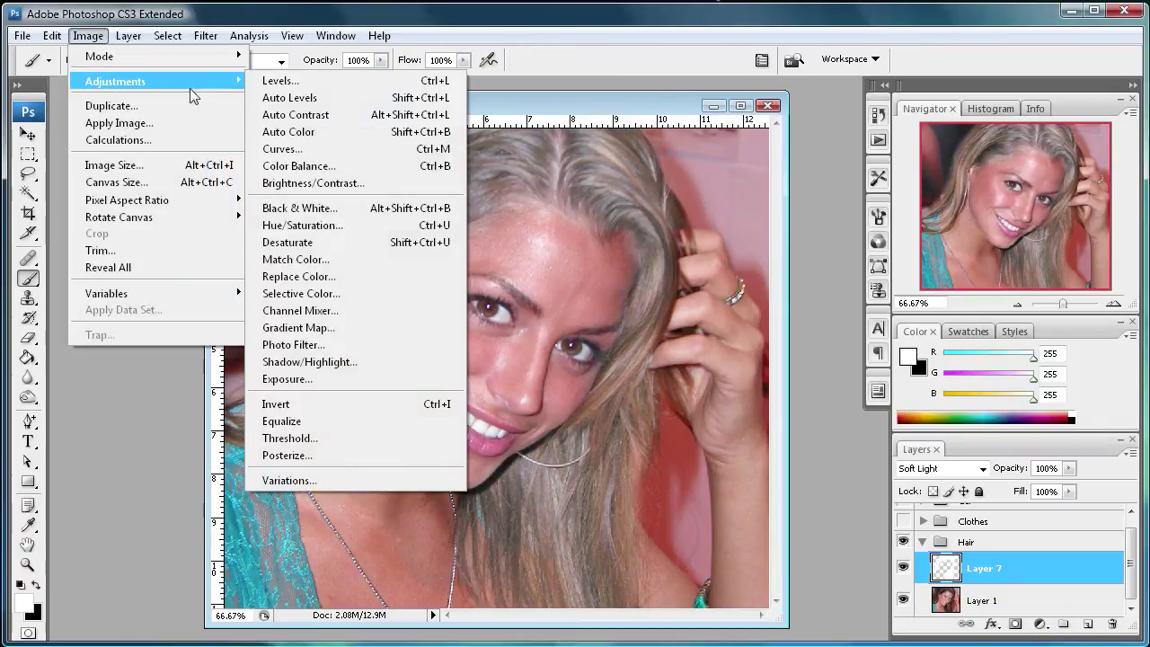
left_click(362, 225)
left_click_drag(937, 90, 895, 141)
left_click_drag(850, 319, 816, 320)
left_click_drag(851, 232, 801, 230)
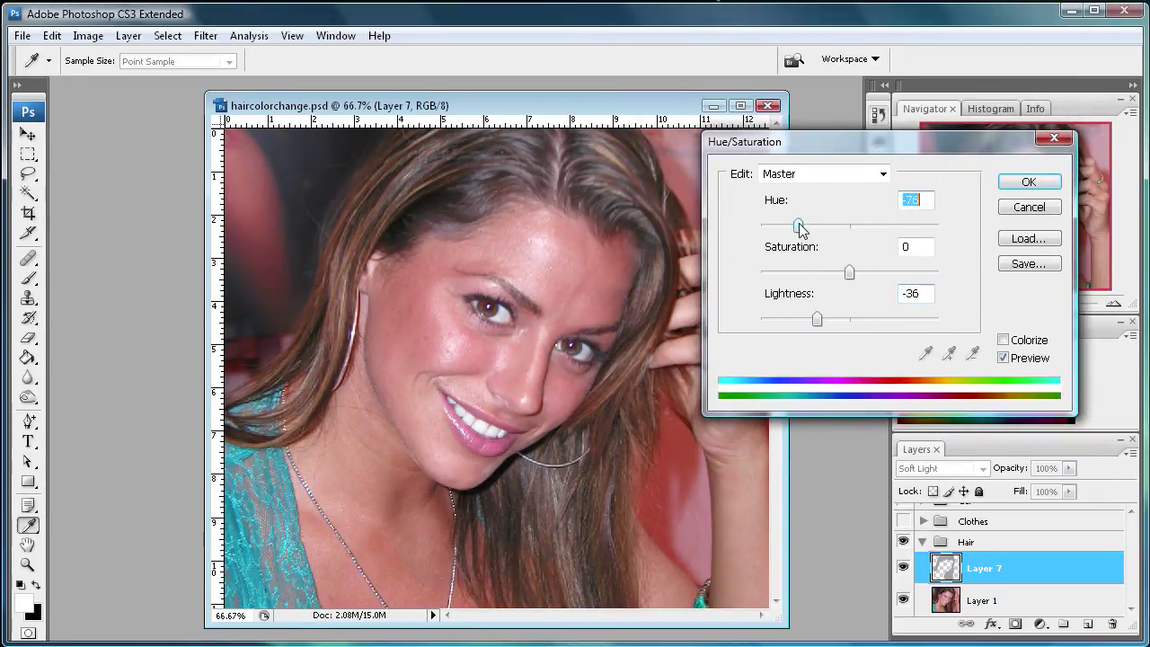
left_click_drag(817, 319, 790, 320)
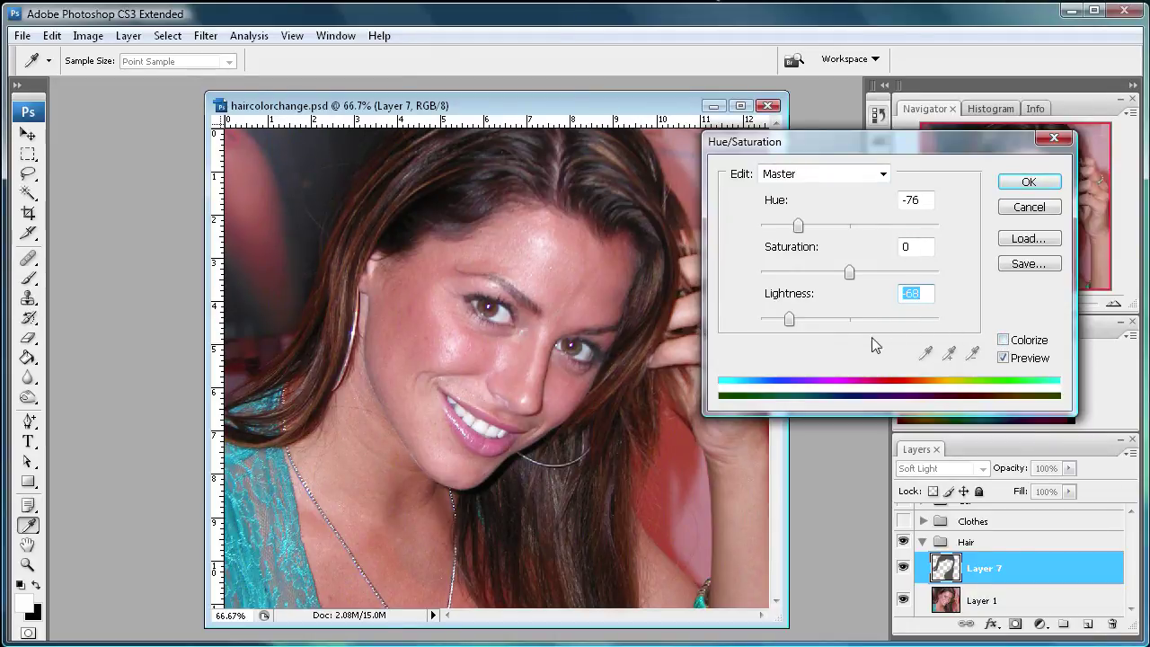
Colorize the hair at Hue 296, Saturation 68, Lightness -57 and confirm with OK.
left_click(1002, 340)
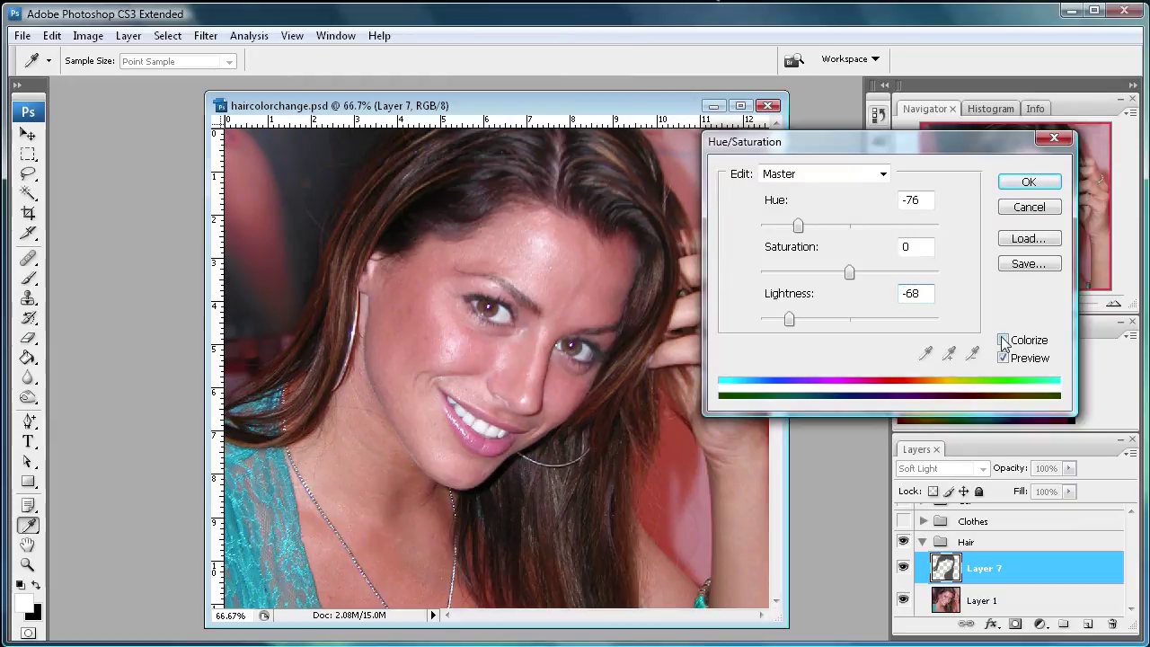
left_click_drag(761, 226, 826, 225)
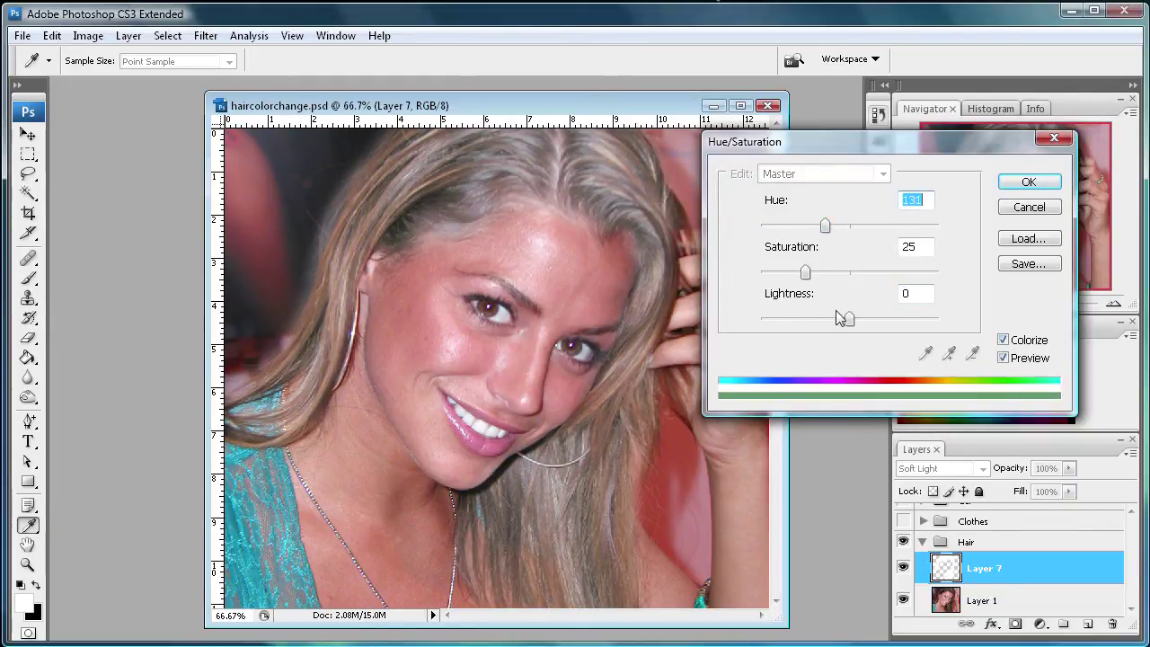
left_click_drag(850, 319, 801, 321)
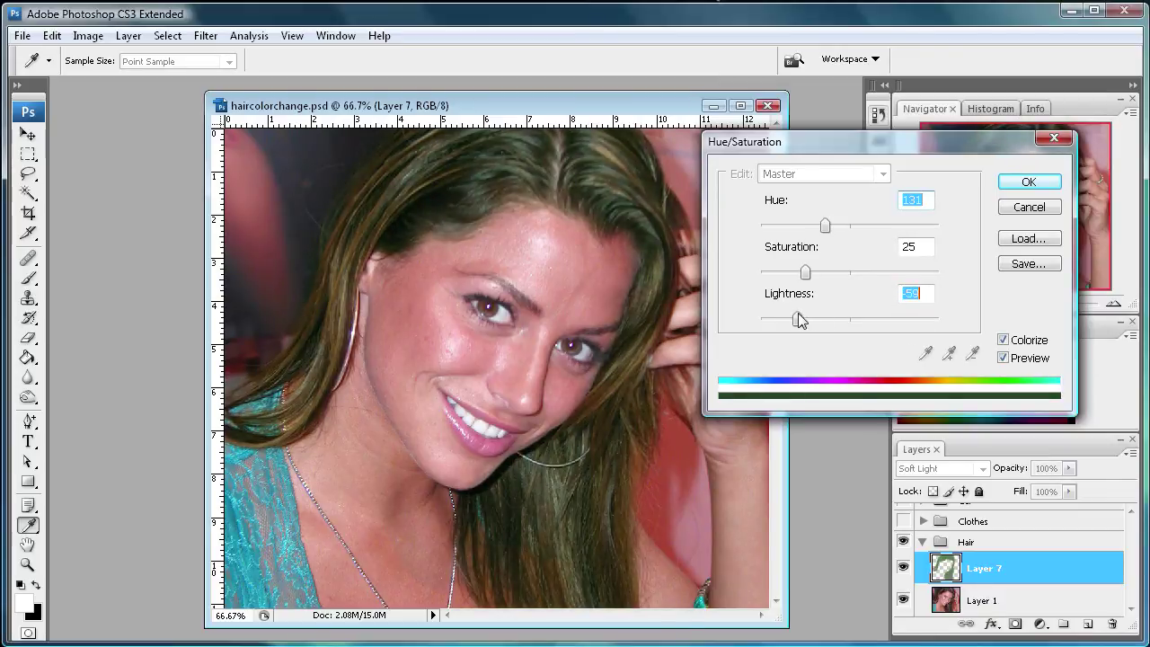
left_click_drag(870, 271, 882, 271)
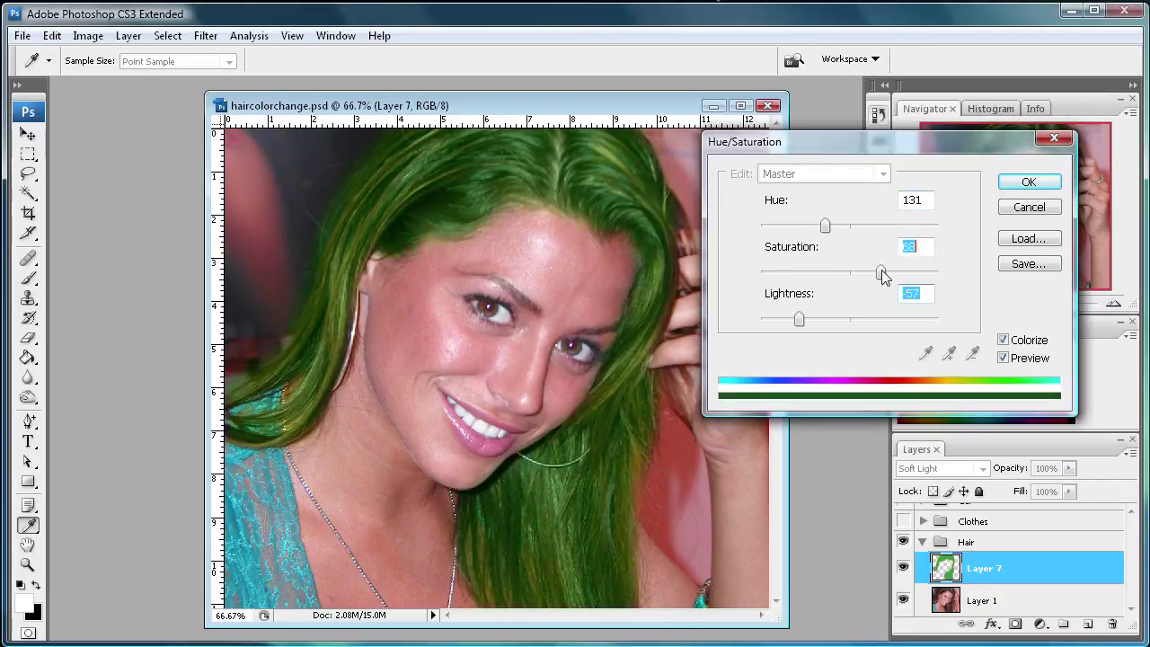
left_click_drag(813, 227, 905, 231)
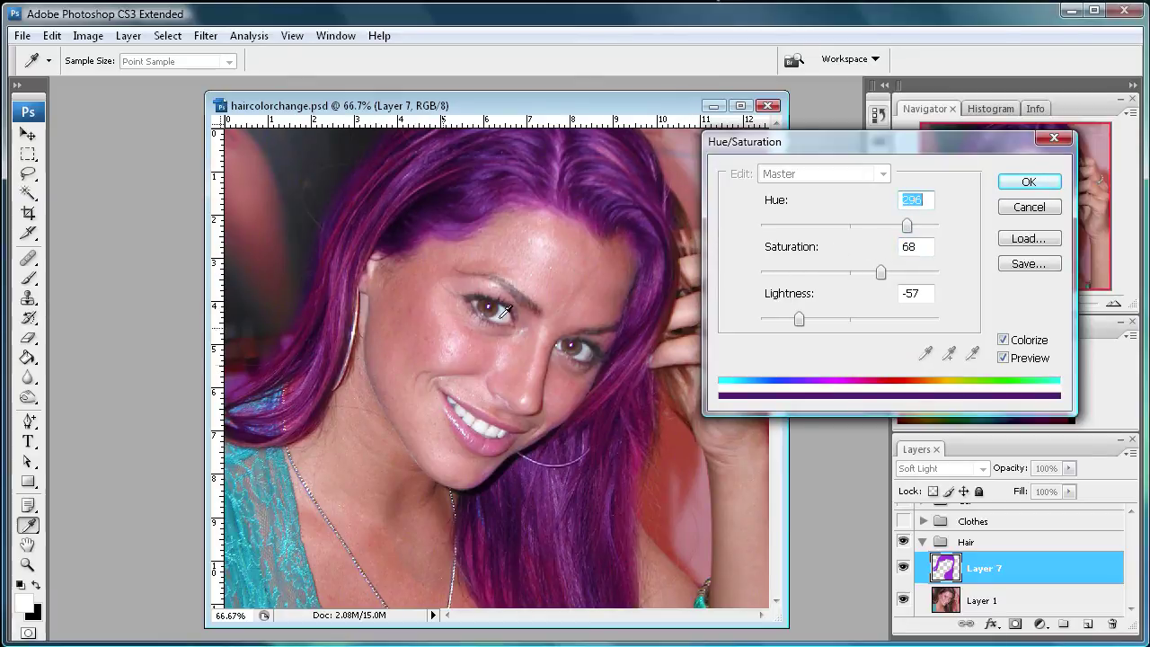
left_click(1029, 182)
key("b")
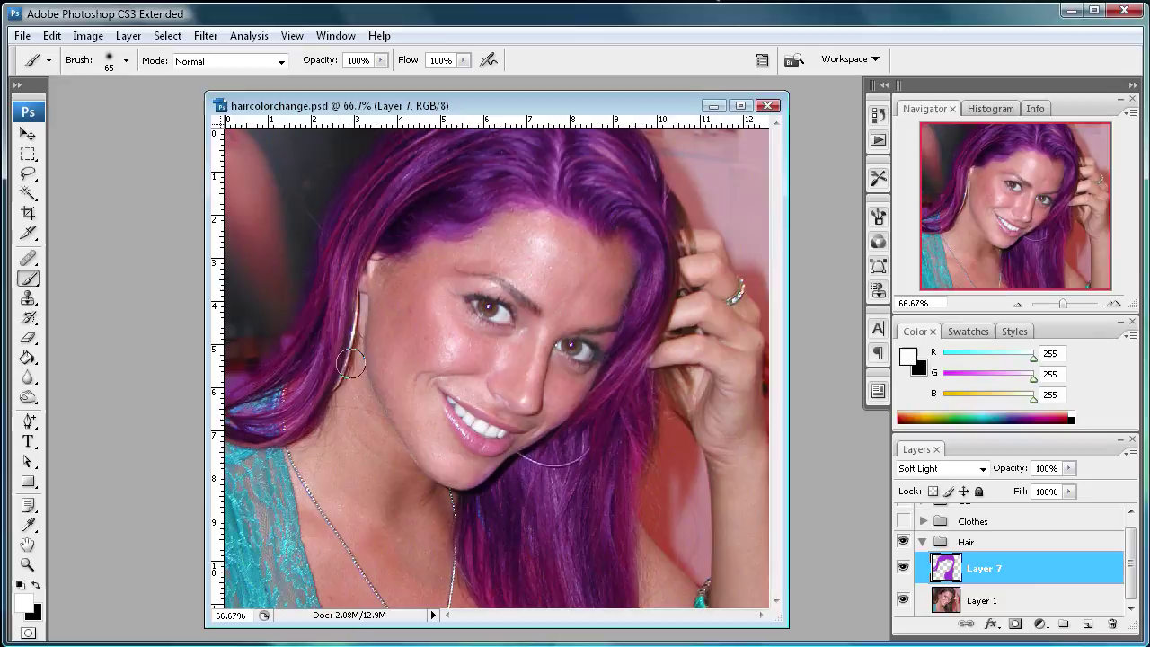
left_click(28, 338)
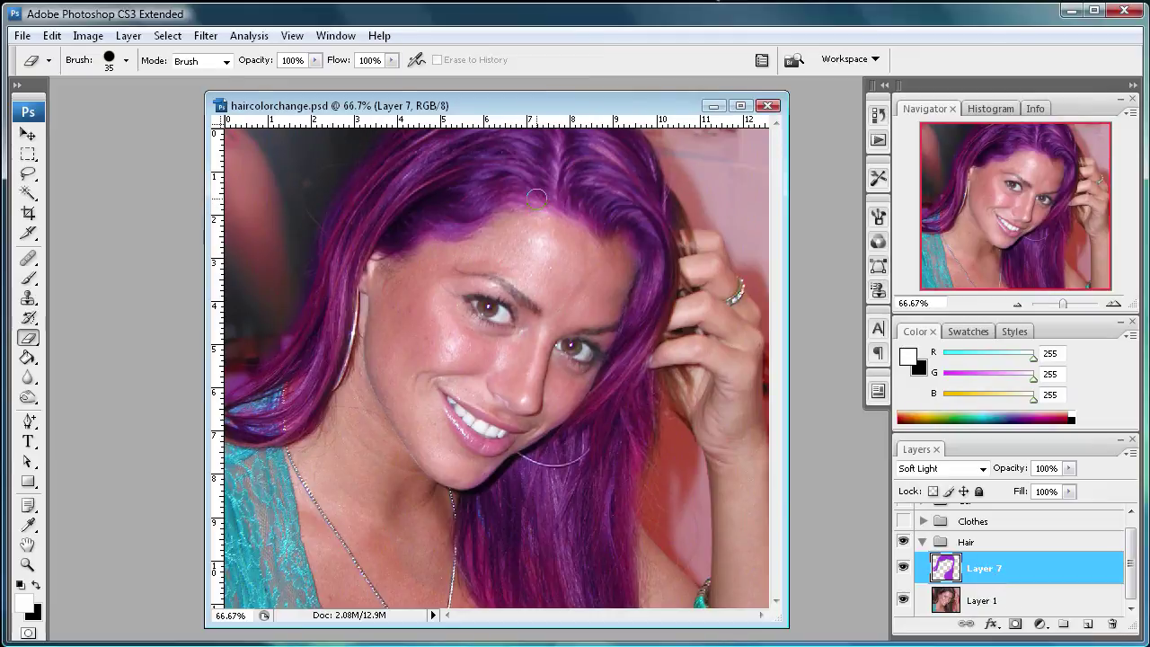
mouse_move(536, 198)
left_mouse_down()
mouse_move(451, 223)
mouse_move(563, 190)
mouse_move(477, 196)
mouse_move(474, 206)
mouse_move(589, 163)
mouse_move(468, 200)
mouse_move(563, 146)
mouse_move(545, 169)
mouse_move(469, 191)
mouse_move(548, 167)
left_mouse_up()
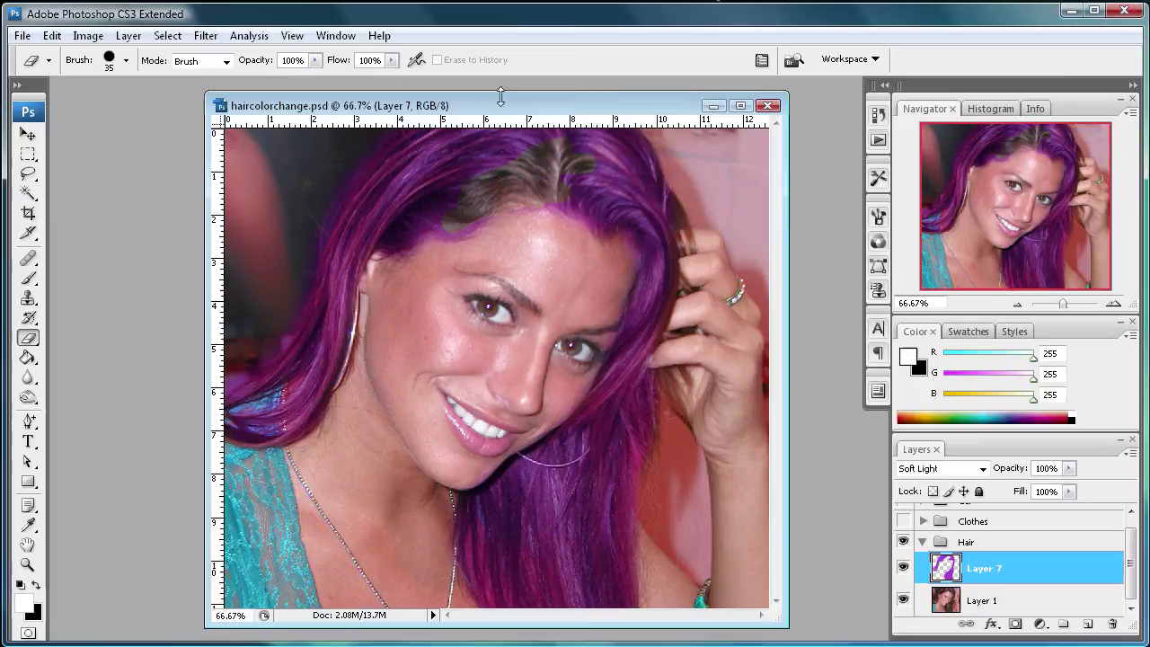
key("ctrl+z")
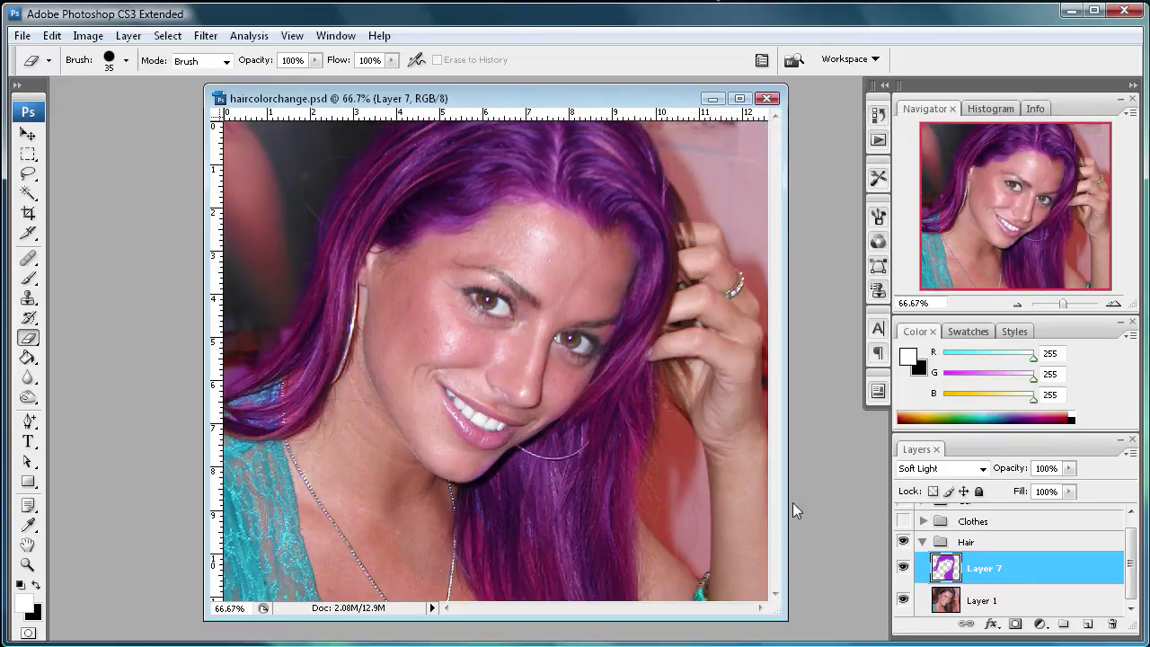
left_click(923, 543)
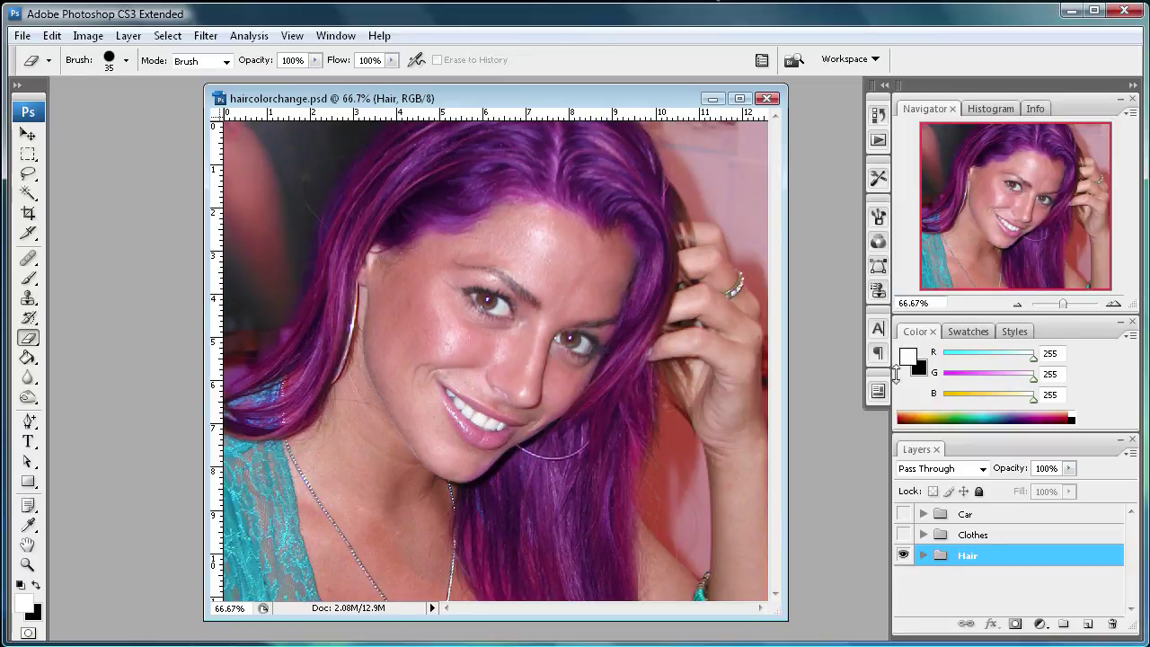
left_click(905, 556)
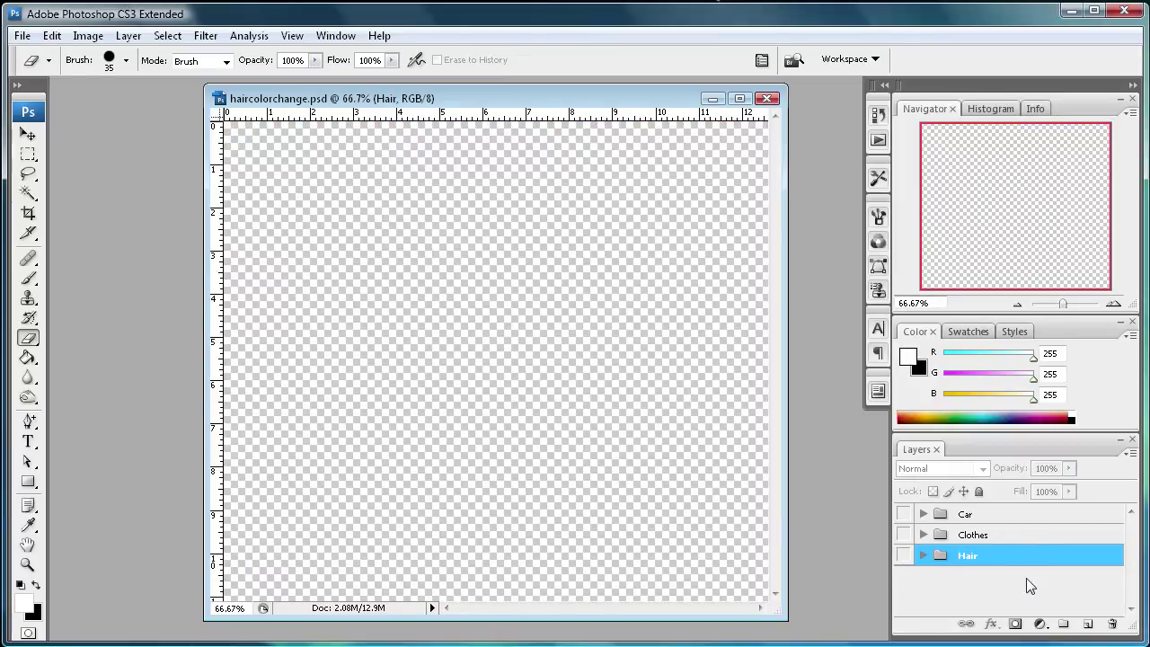
left_click(904, 534)
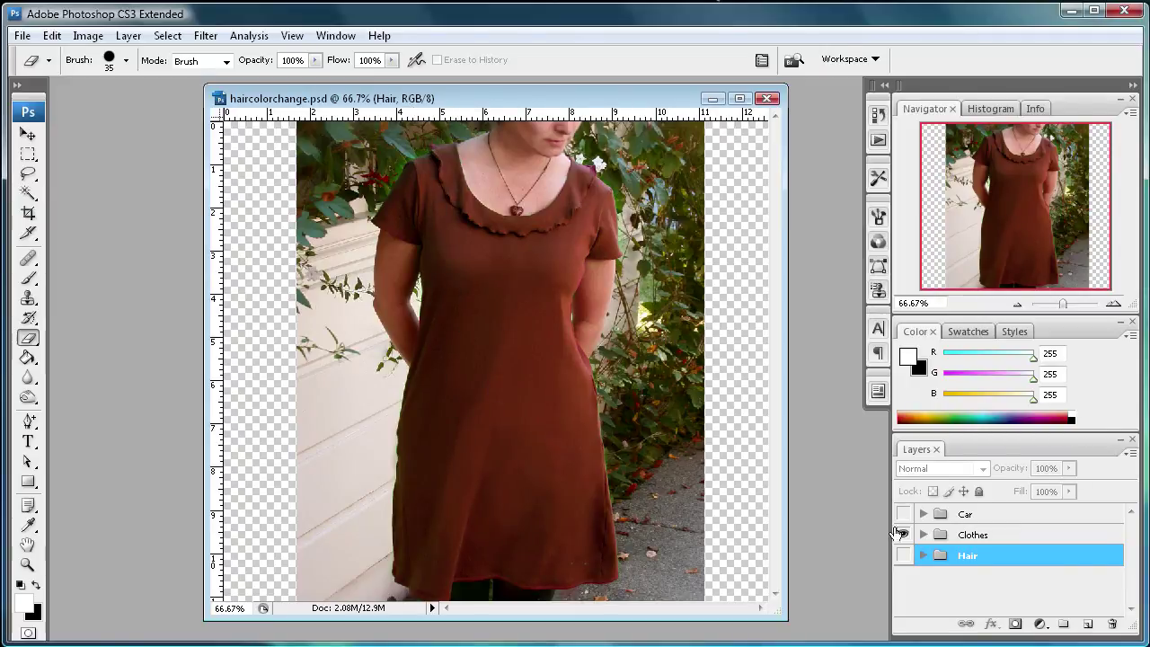
left_click(923, 535)
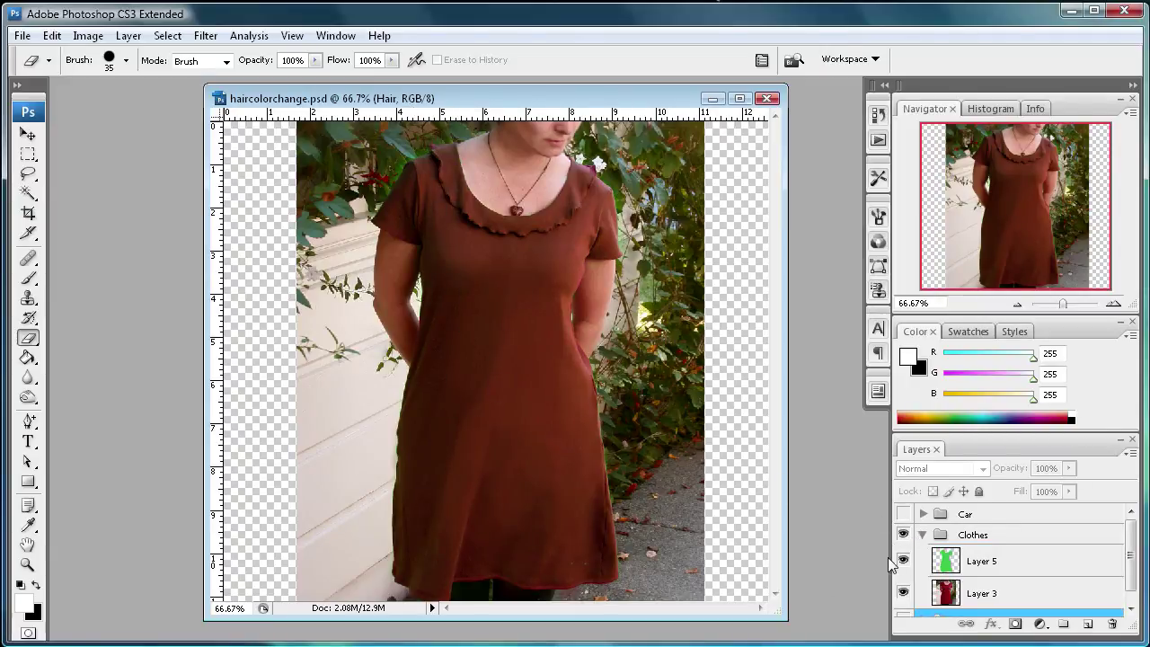
left_click(903, 561)
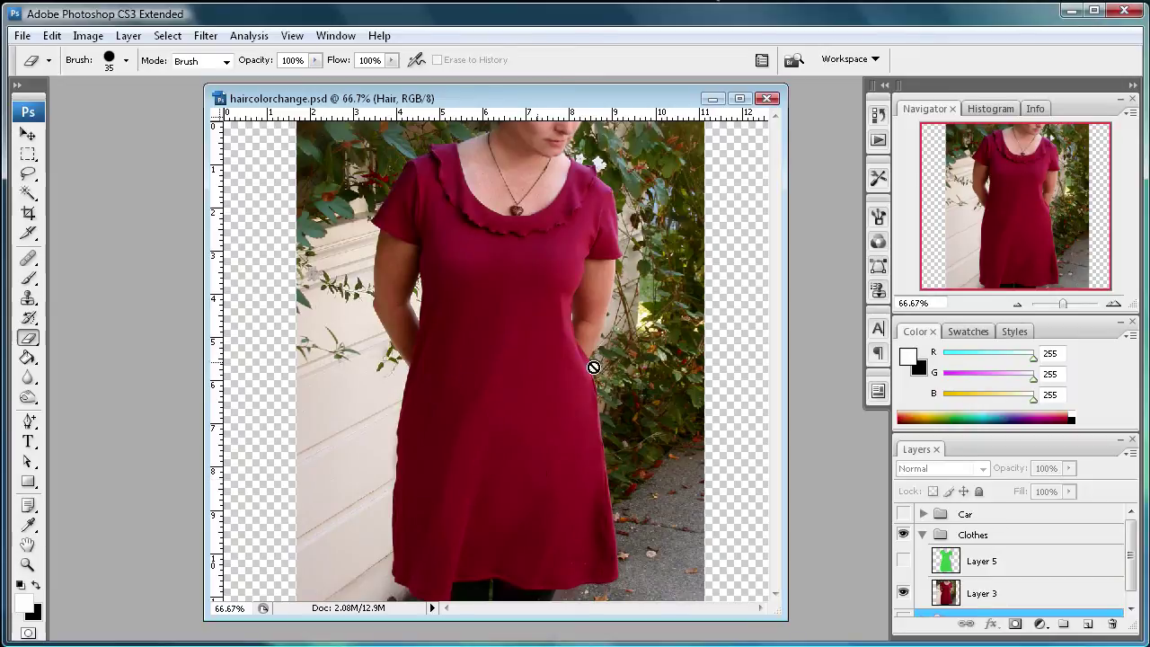
left_click(903, 561)
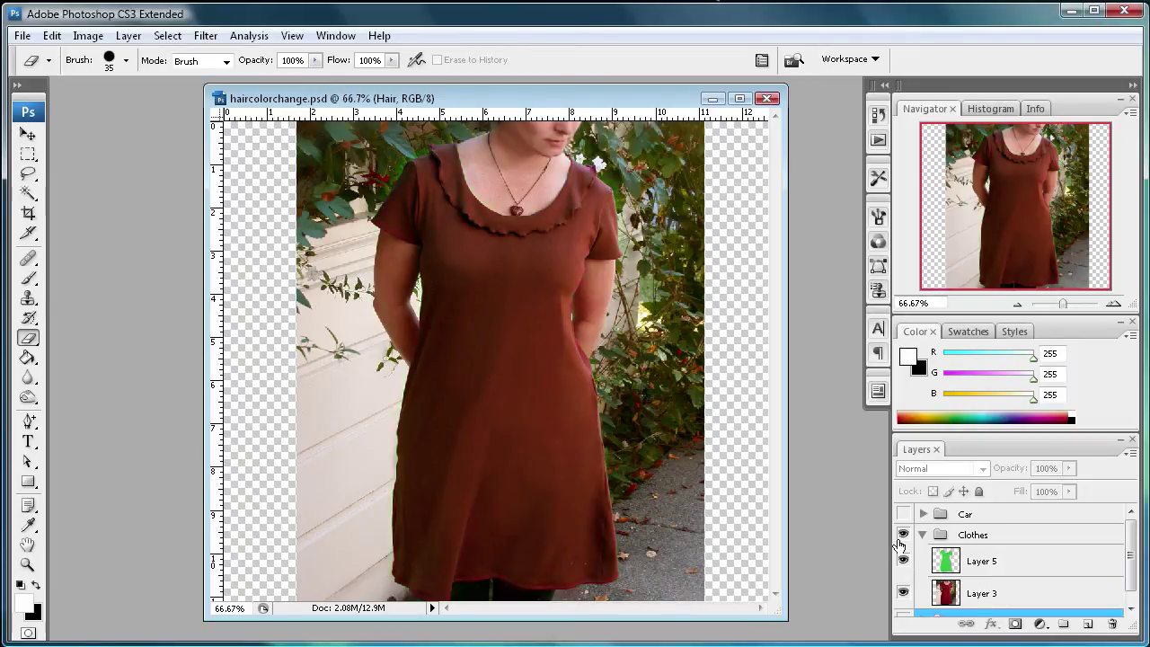
left_click(923, 535)
left_click(903, 535)
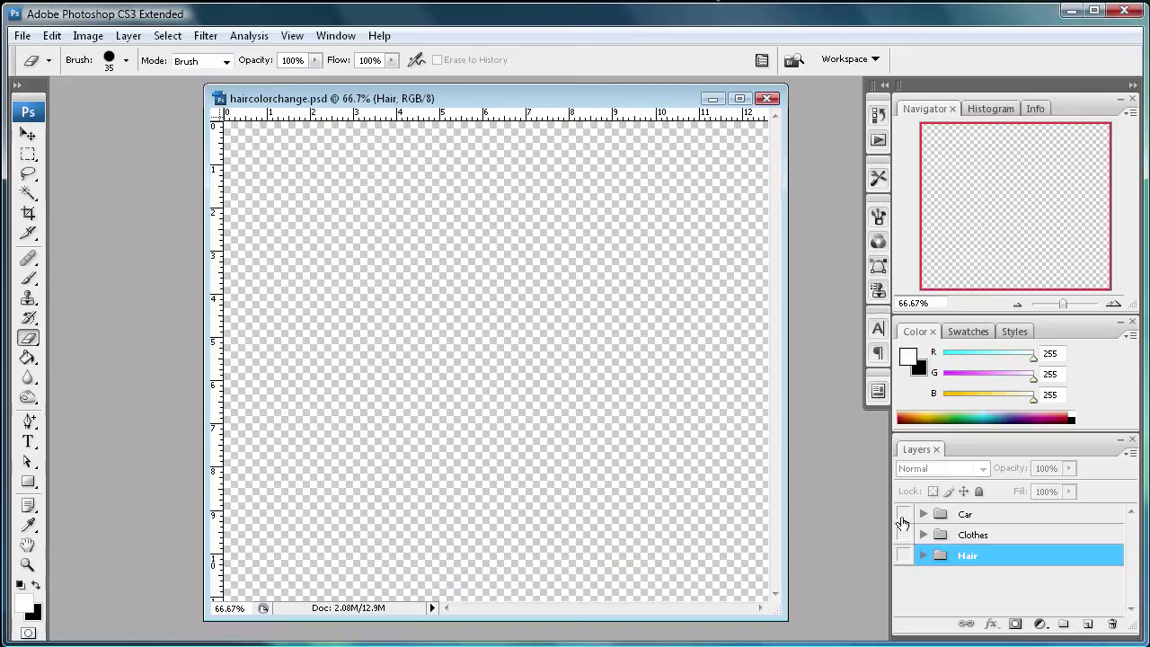
left_click(903, 514)
left_click(922, 514)
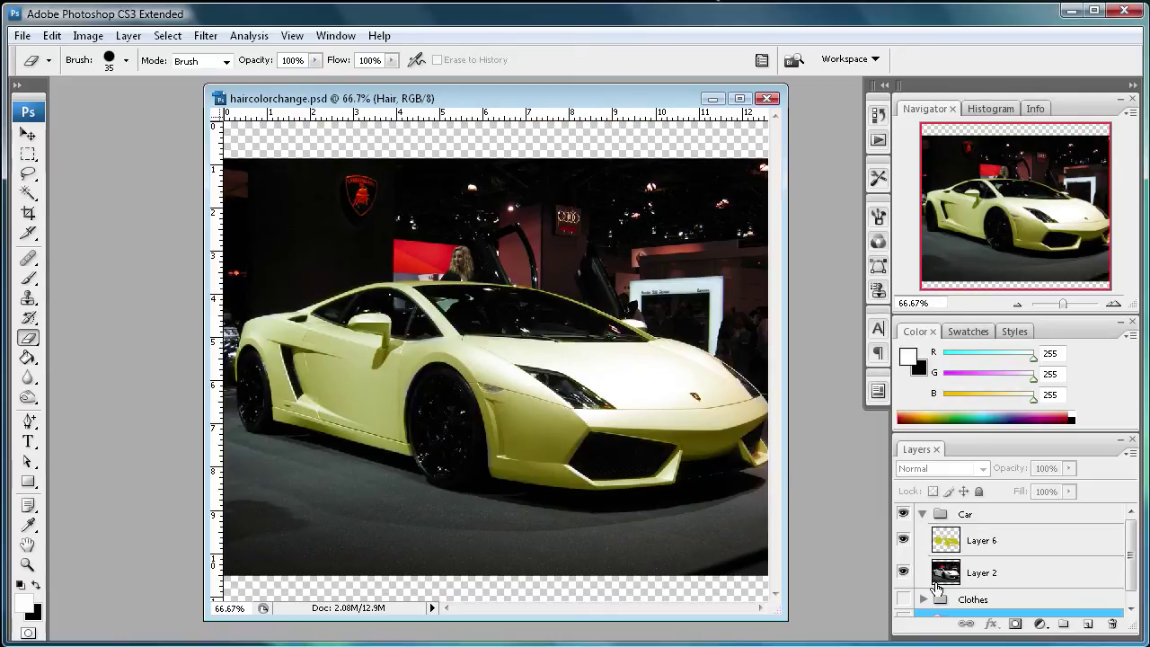
left_click(903, 540)
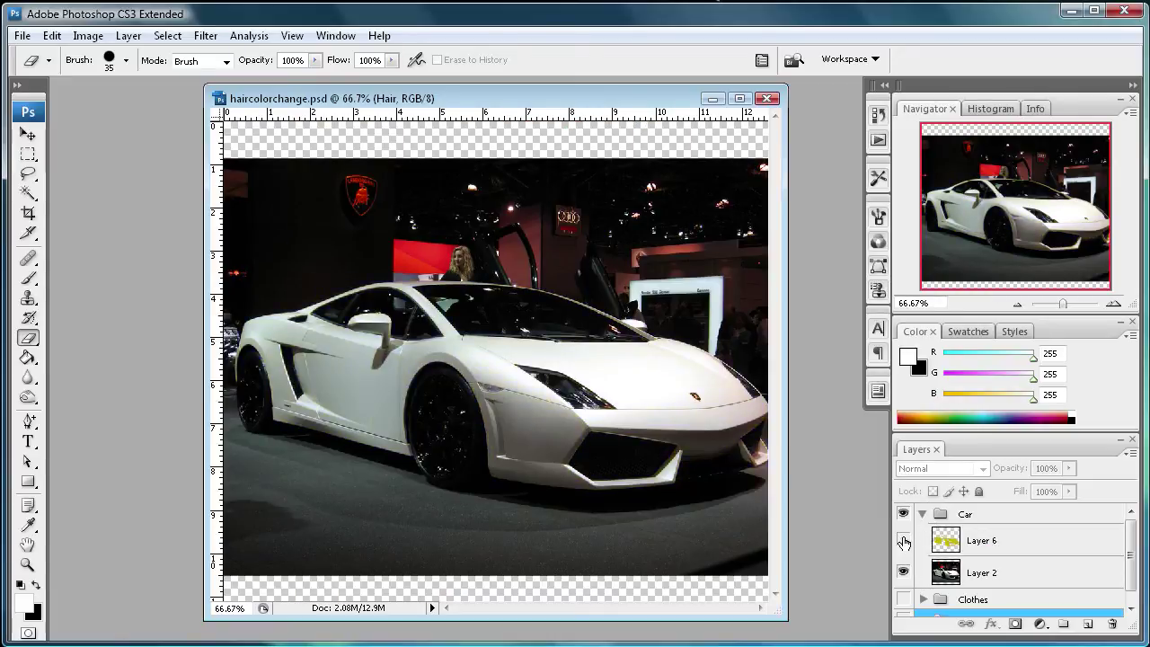
left_click(904, 540)
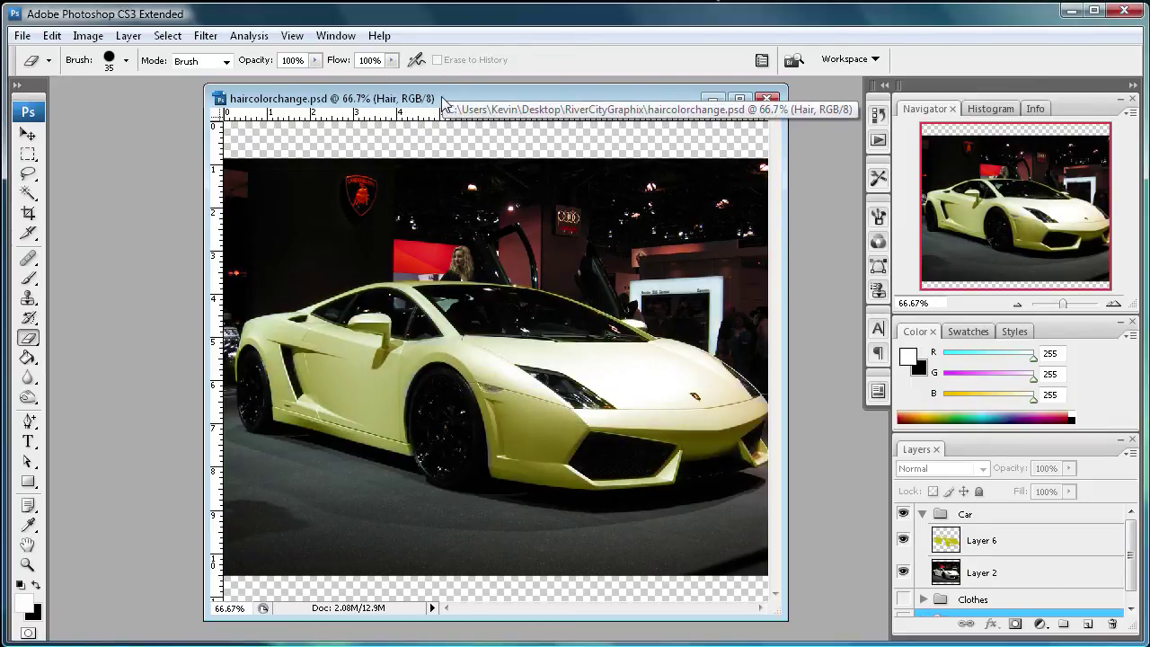
left_click(921, 516)
left_click(904, 515)
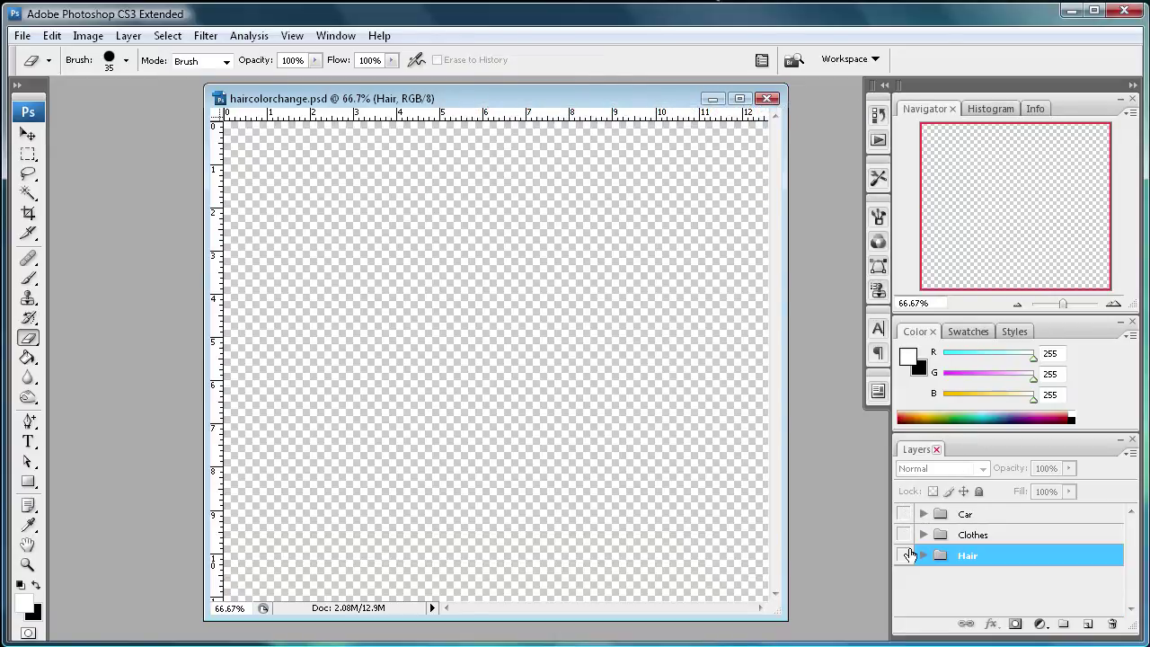
left_click(904, 556)
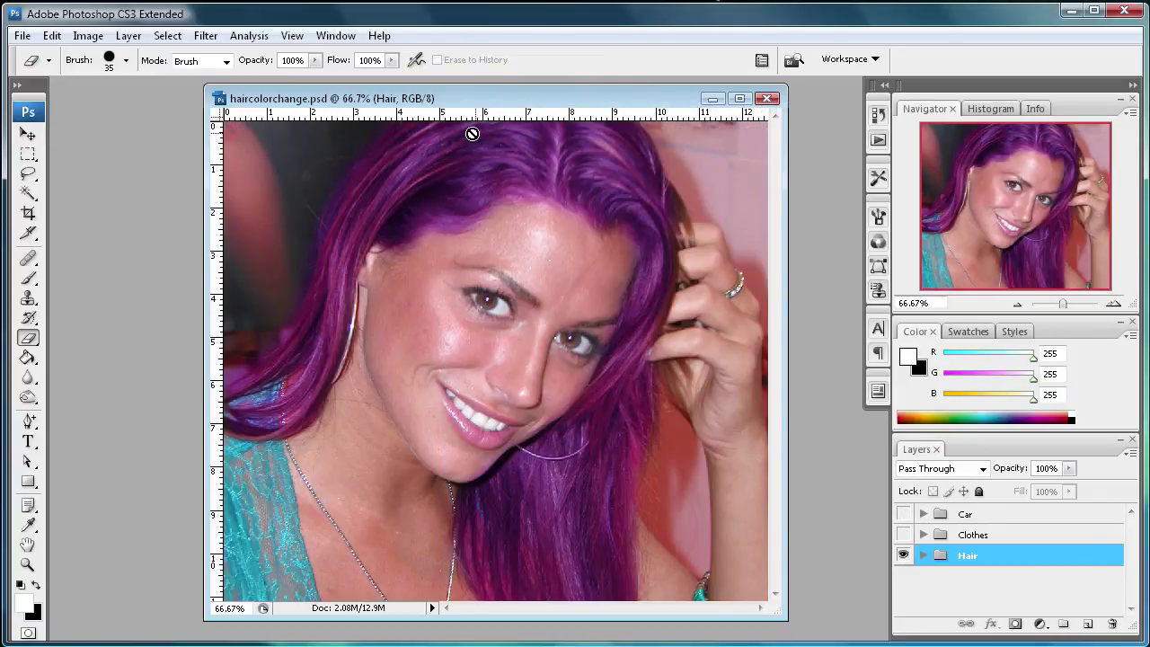